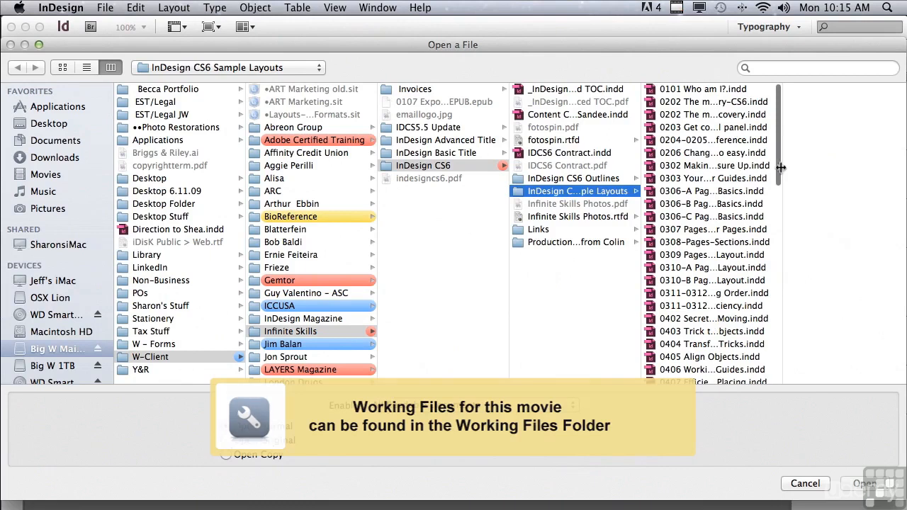
# Open the document "0709 Tab Tips, Part 1.indd" from the InDesign CS6 Sample Layouts folder.
pyautogui.scroll(-3, 745, 298)
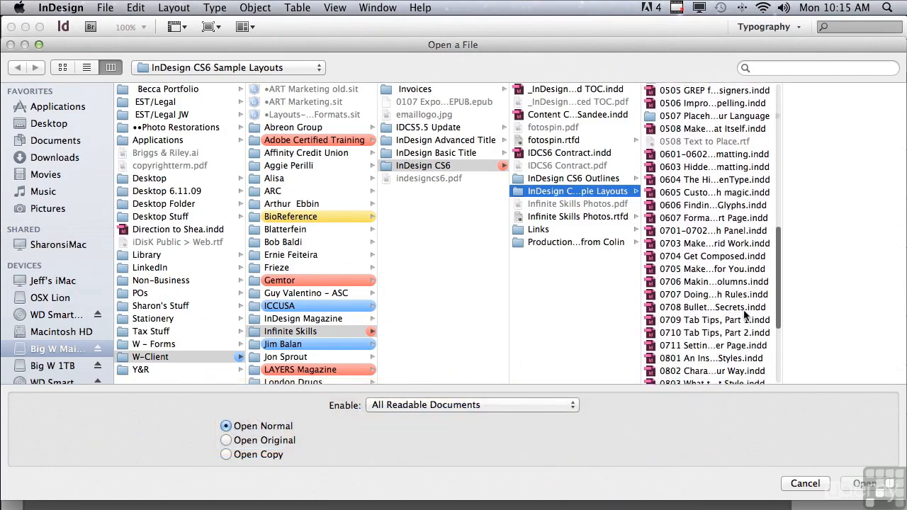
pyautogui.click(706, 319)
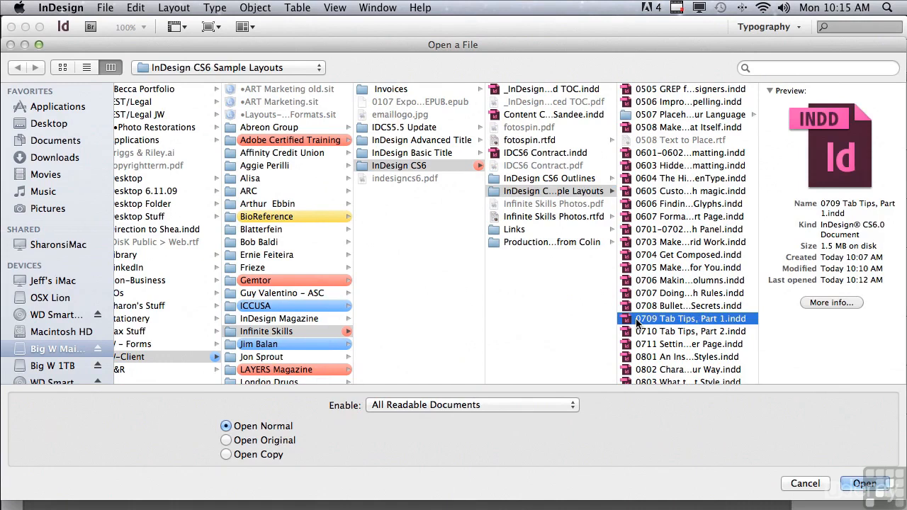
pyautogui.click(863, 485)
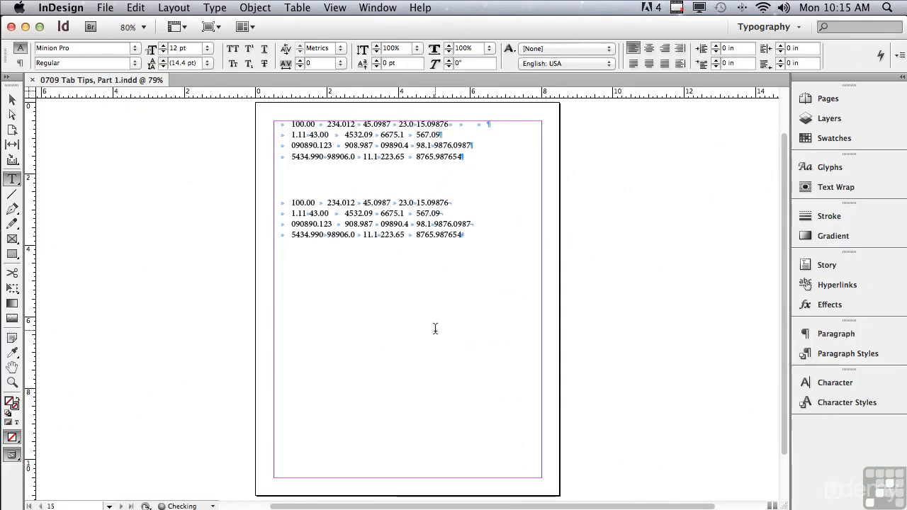
# Magnify the two blocks of numbers, display the Tabs panel and review its additional options.
pyautogui.click(12, 384)
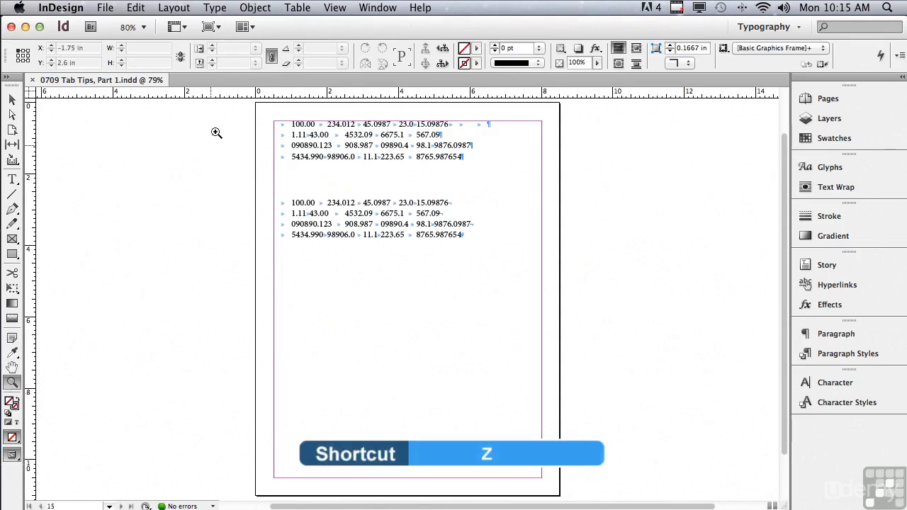
pyautogui.moveTo(250, 102); pyautogui.dragTo(563, 259)
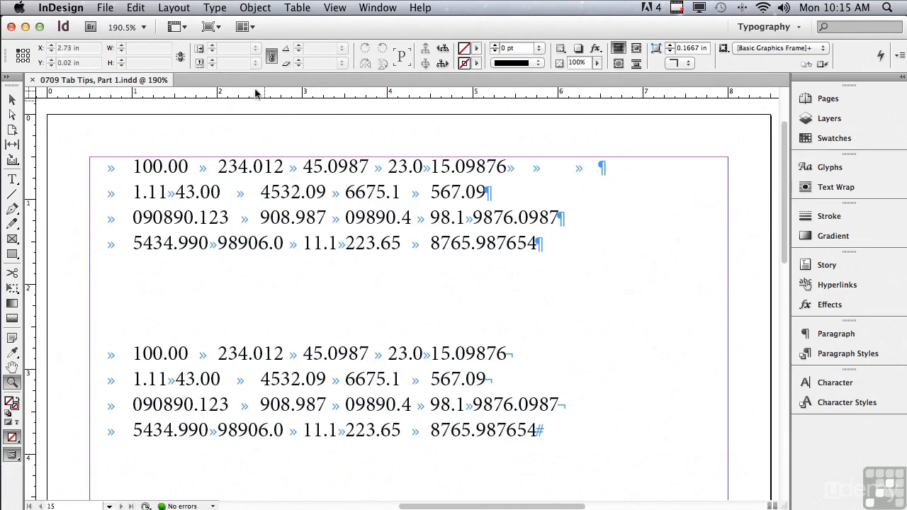
pyautogui.click(214, 7)
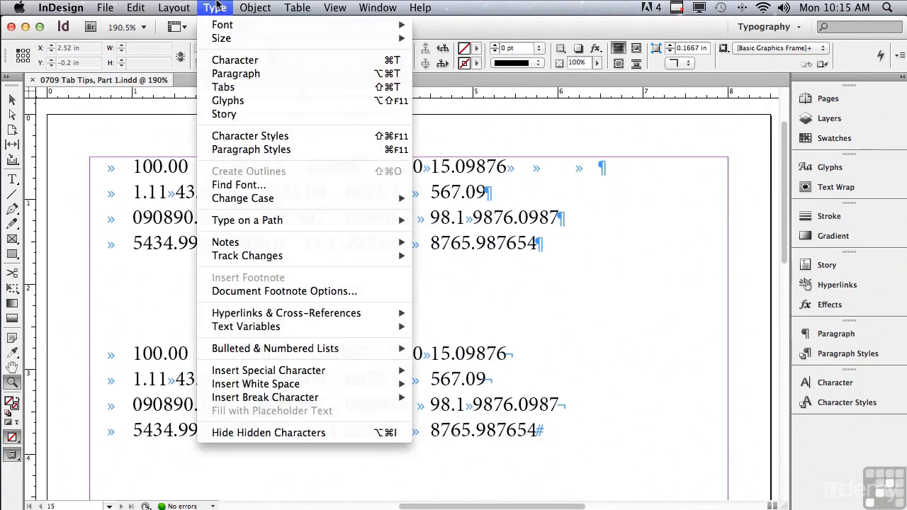
pyautogui.click(222, 87)
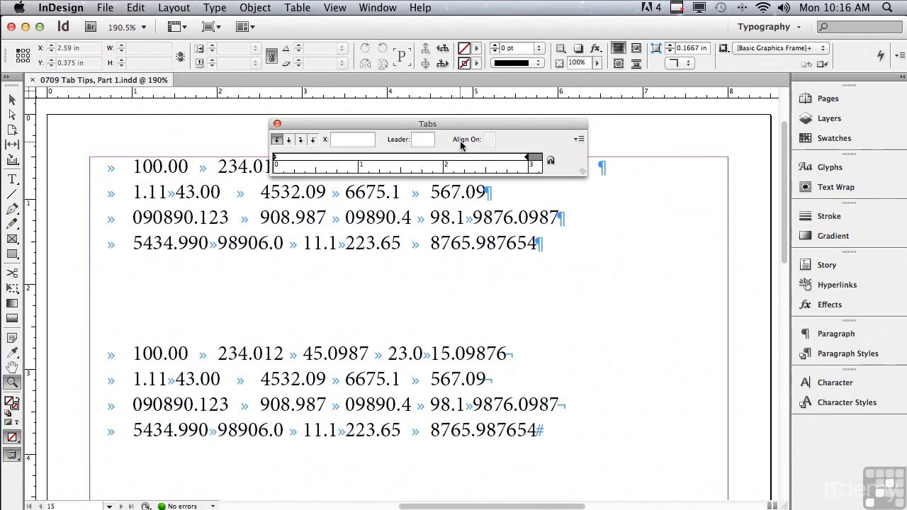
pyautogui.click(578, 140)
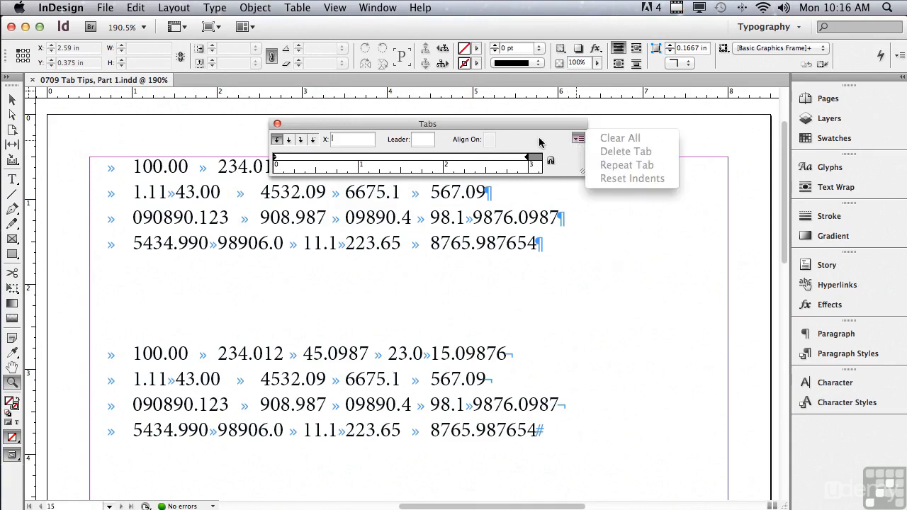
pyautogui.click(578, 141)
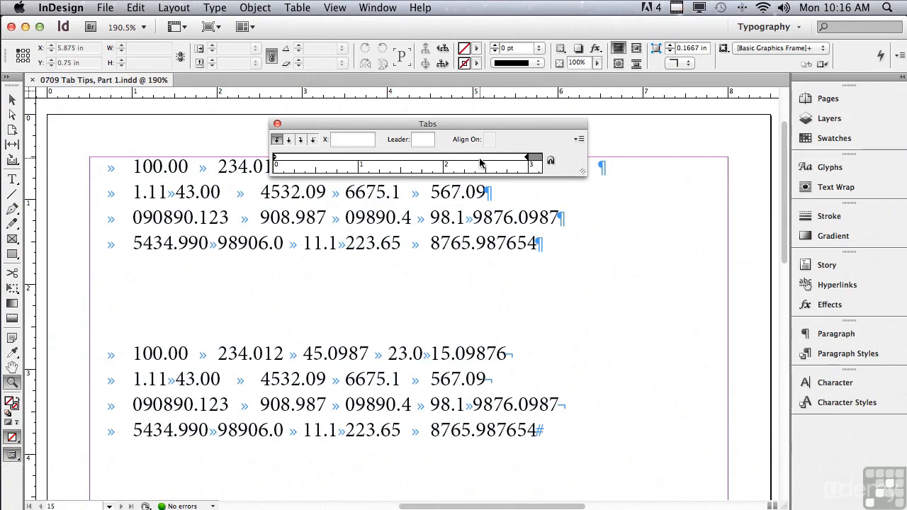
# Place the text cursor at the start of the first number block and snap the Tabs panel above its text frame.
pyautogui.click(13, 180)
pyautogui.click(91, 162)
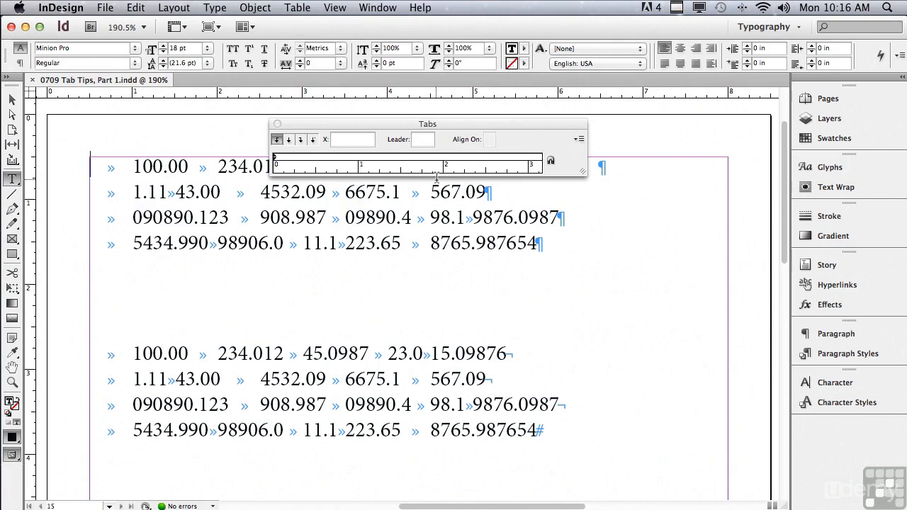
pyautogui.click(551, 162)
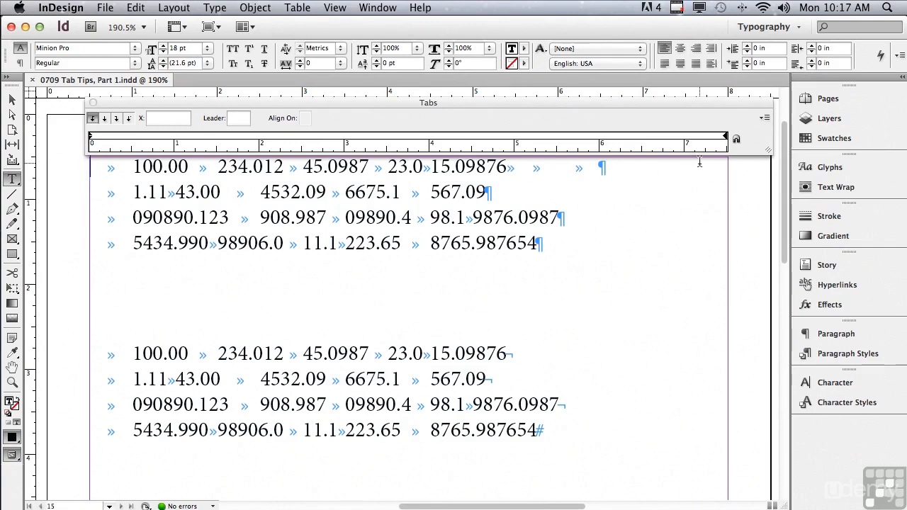
# Move the Tabs panel off the frame and try to snap it back while the frame's top edge lacks room above it.
pyautogui.moveTo(518, 105); pyautogui.dragTo(512, 227)
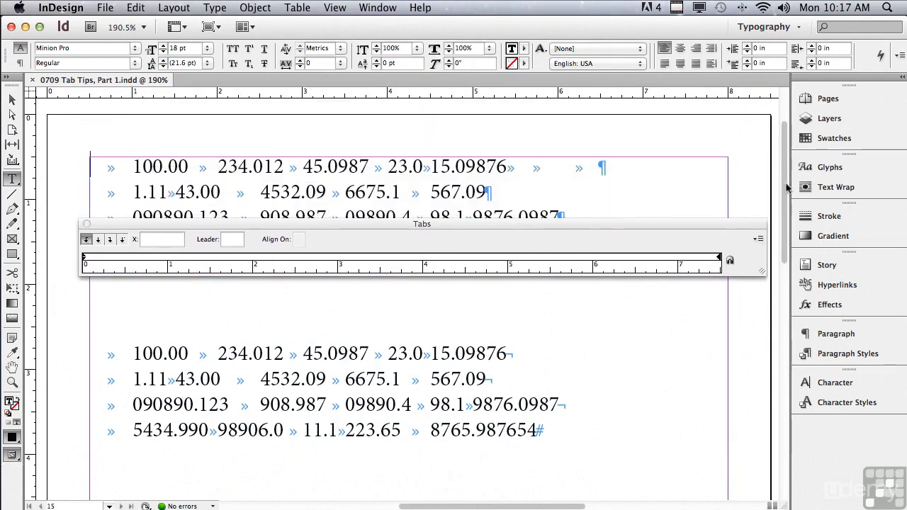
pyautogui.scroll(-2, 785, 197)
pyautogui.scroll(-3, 785, 196)
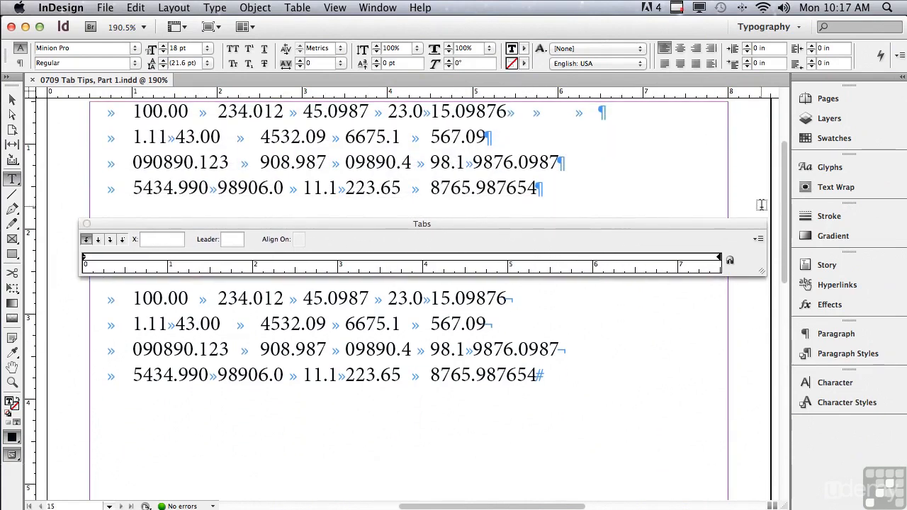
pyautogui.click(729, 261)
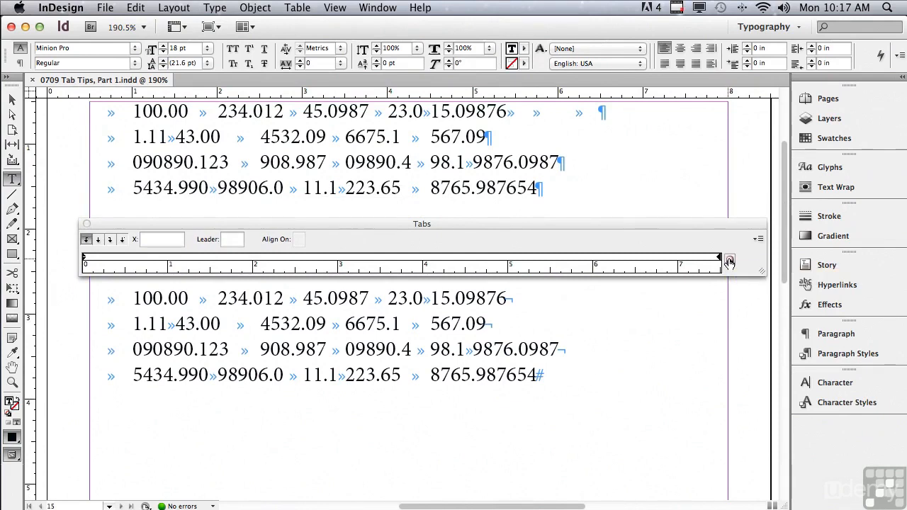
# Make room above the text frame and snap the Tabs panel to the frame's top edge again.
pyautogui.scroll(1, 784, 249)
pyautogui.scroll(5, 784, 250)
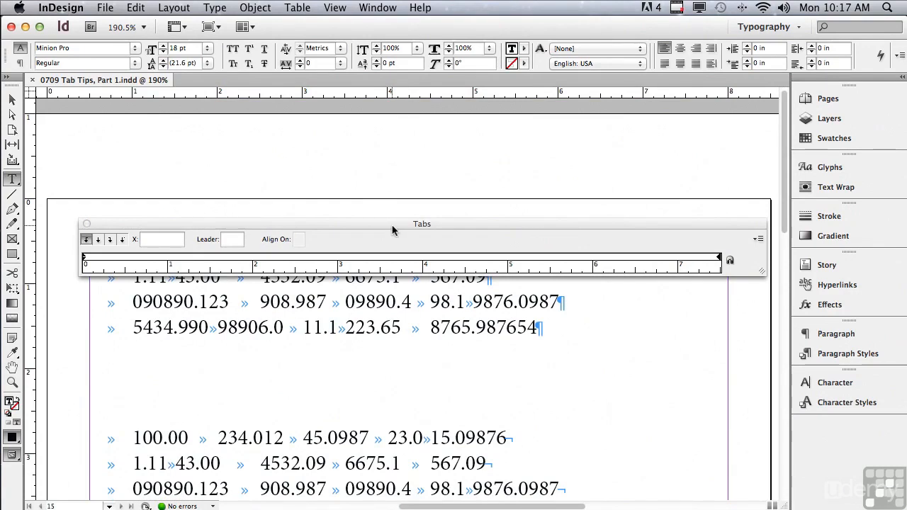
pyautogui.click(730, 261)
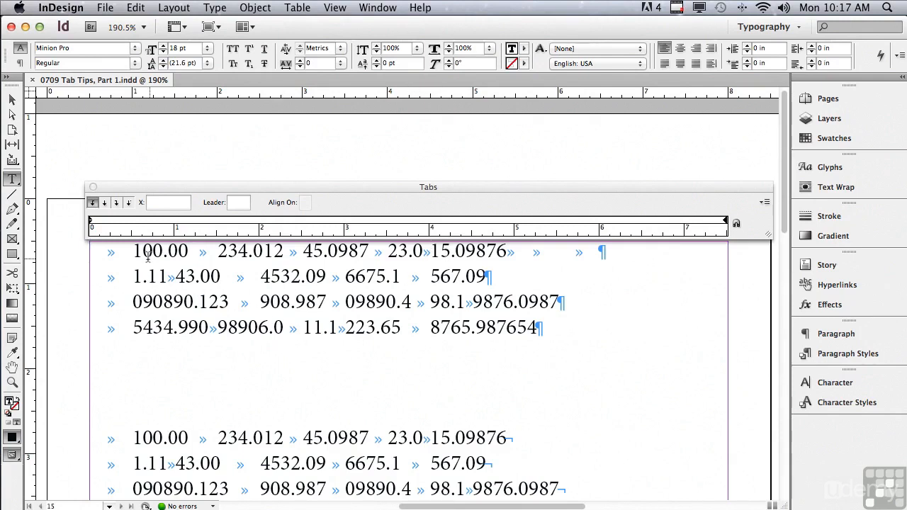
# Select the first block of numbers and add a left-justified tab stop at exactly 1 in.
pyautogui.moveTo(119, 251); pyautogui.dragTo(529, 339)
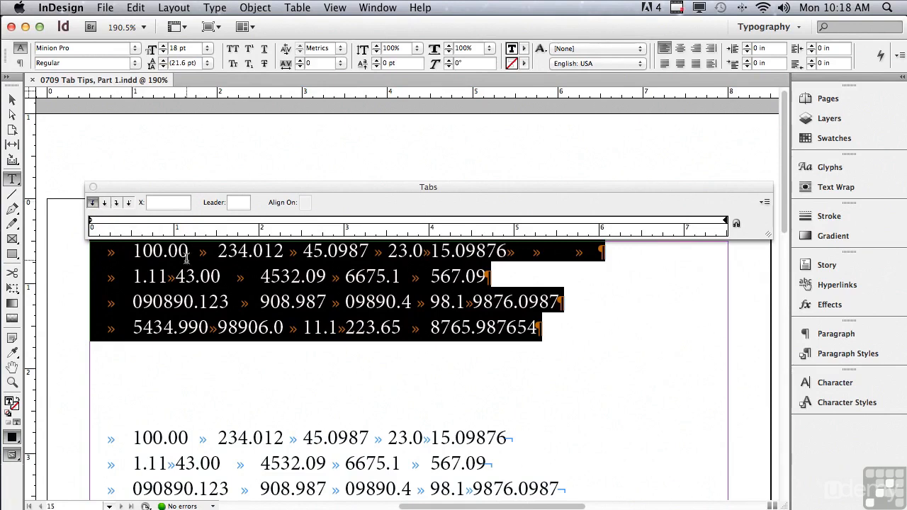
pyautogui.click(175, 221)
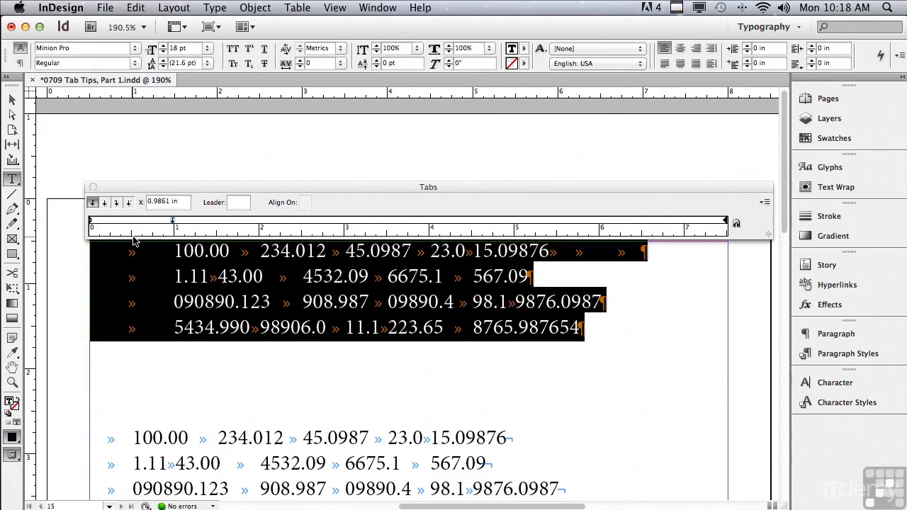
pyautogui.click(177, 201)
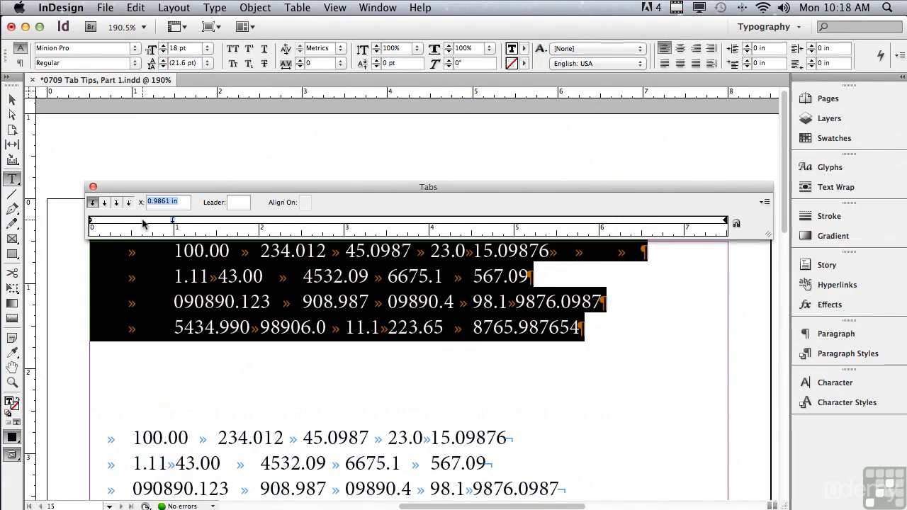
pyautogui.write('1')
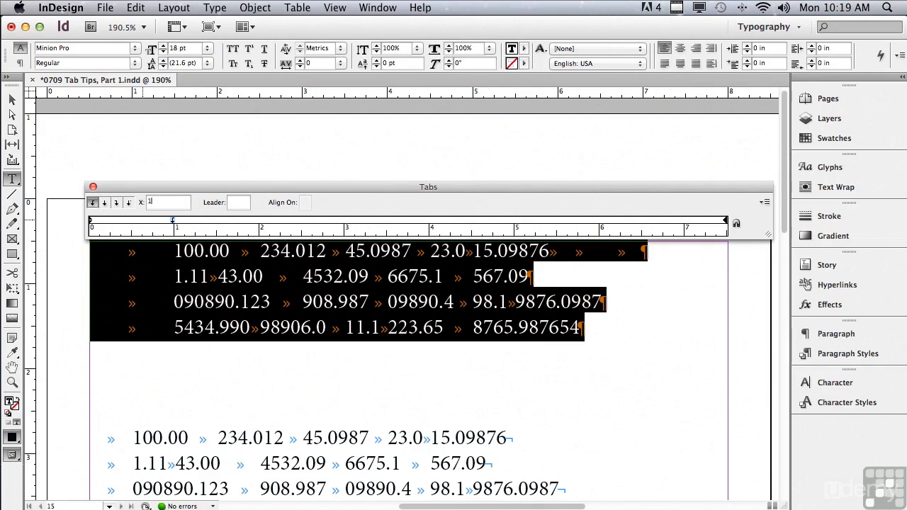
pyautogui.press('Return')
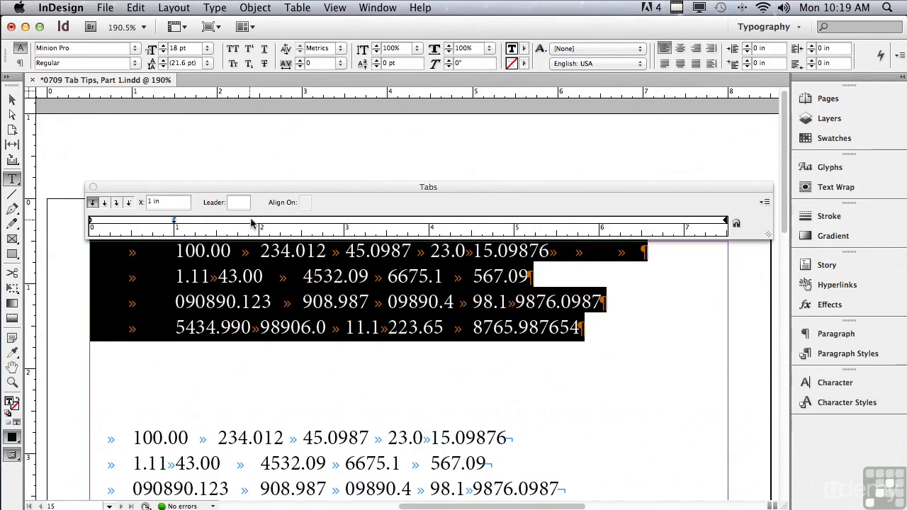
# Add three more left-justified tab stops to the selected lines at 2.5 in, about 4.18 in and about 5.57 in.
pyautogui.click(303, 222)
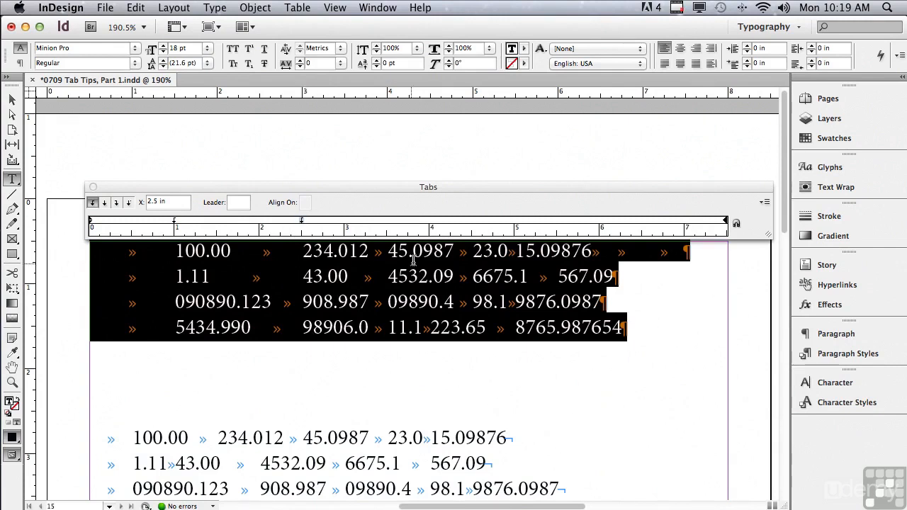
pyautogui.click(444, 223)
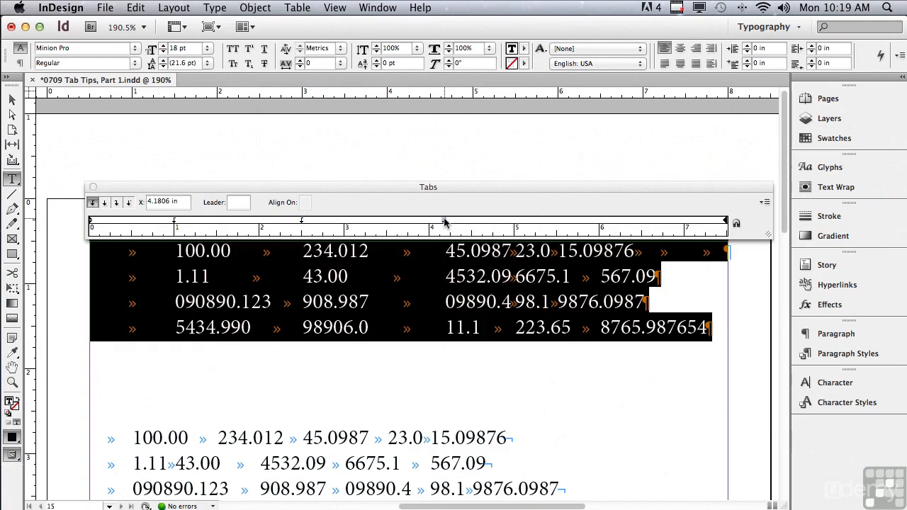
pyautogui.click(562, 223)
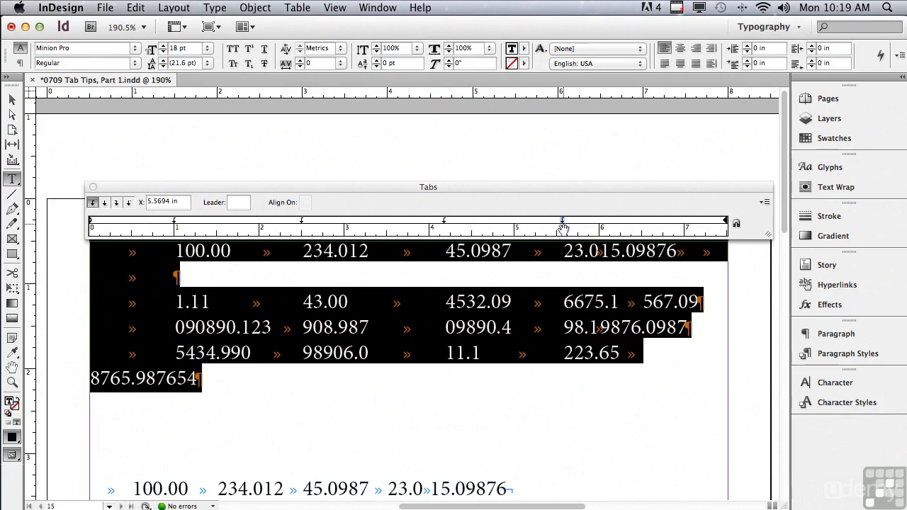
# Delete the surplus tab characters at the end of the first line and reselect the whole first block of numbers.
pyautogui.moveTo(678, 251); pyautogui.dragTo(159, 278)
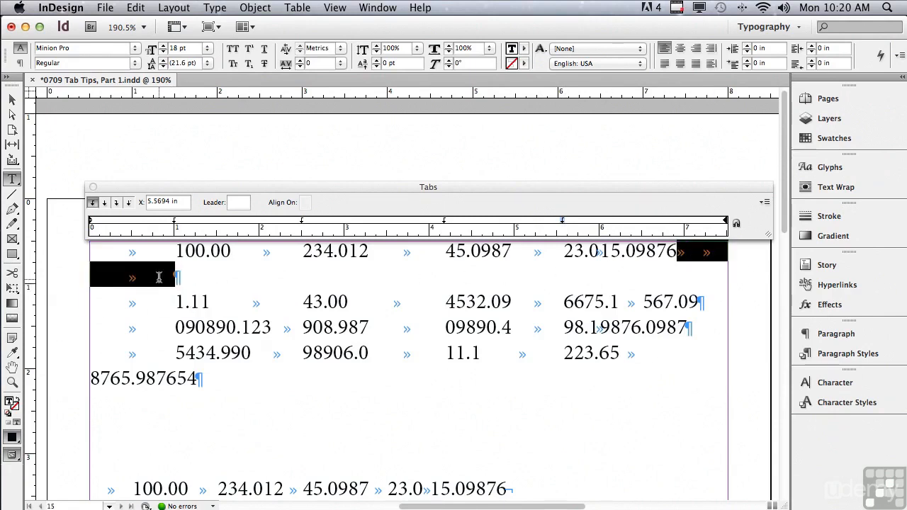
pyautogui.press('BackSpace')
pyautogui.moveTo(94, 245); pyautogui.dragTo(666, 348)
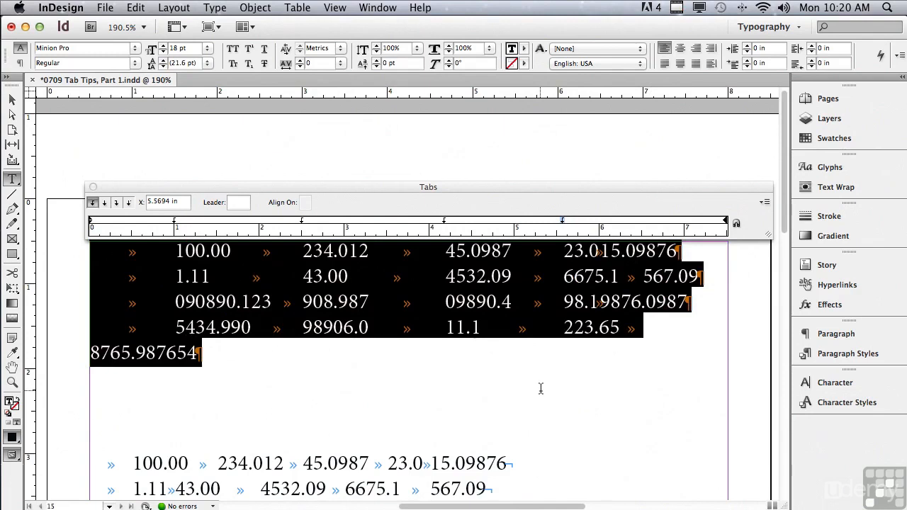
# Move the four tab stops of the selected block to about 0.68 in, 2.125 in, 3.44 in and 4.86 in.
pyautogui.click(176, 221)
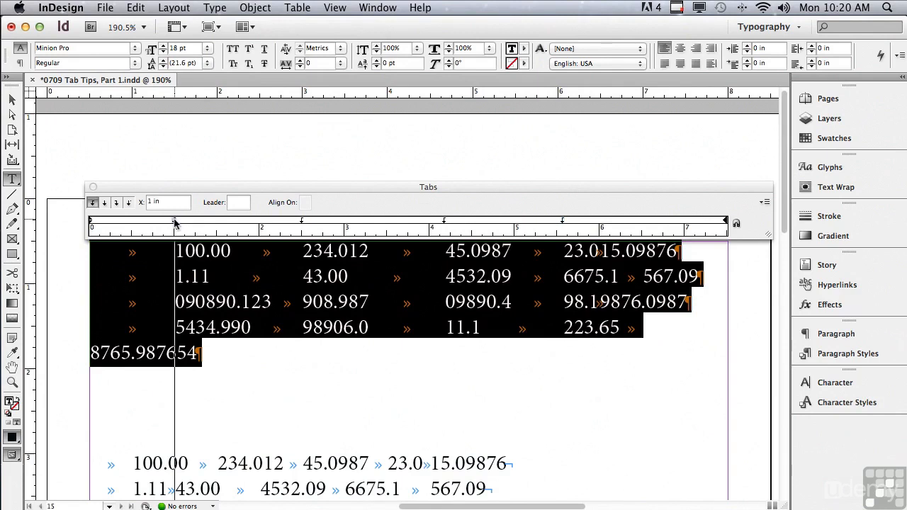
pyautogui.moveTo(176, 222); pyautogui.dragTo(147, 222)
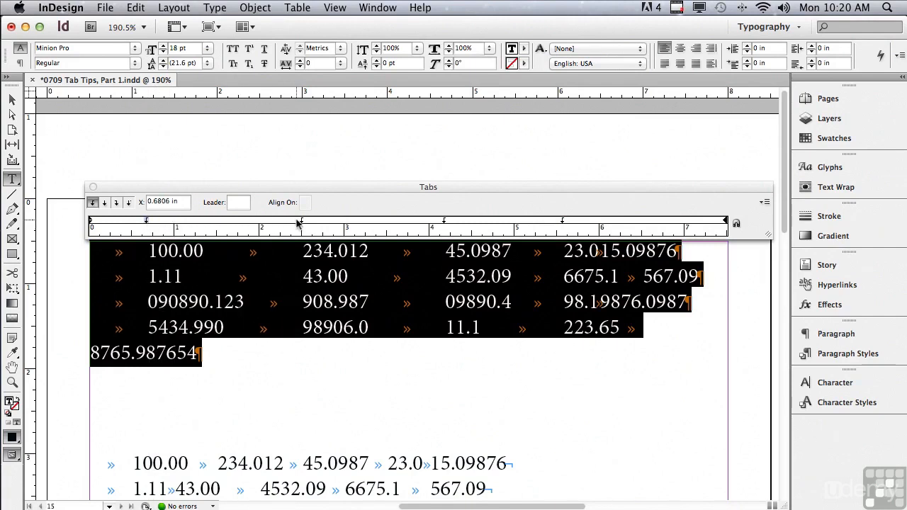
pyautogui.moveTo(302, 224); pyautogui.dragTo(271, 224)
pyautogui.moveTo(444, 224); pyautogui.dragTo(417, 225)
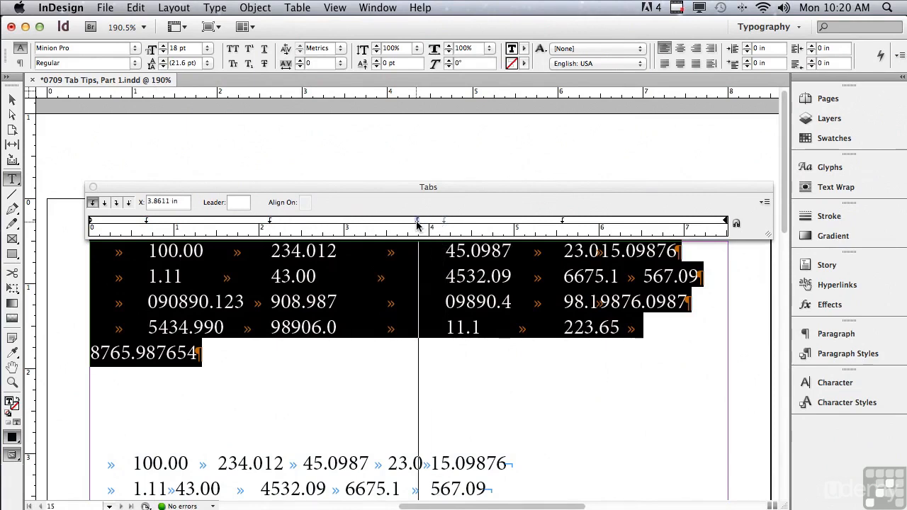
pyautogui.moveTo(417, 225); pyautogui.dragTo(414, 231)
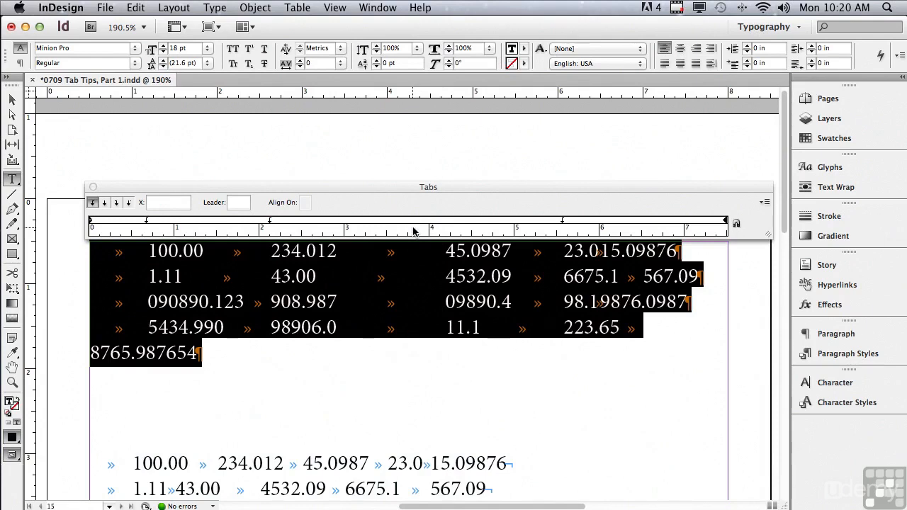
pyautogui.click(384, 222)
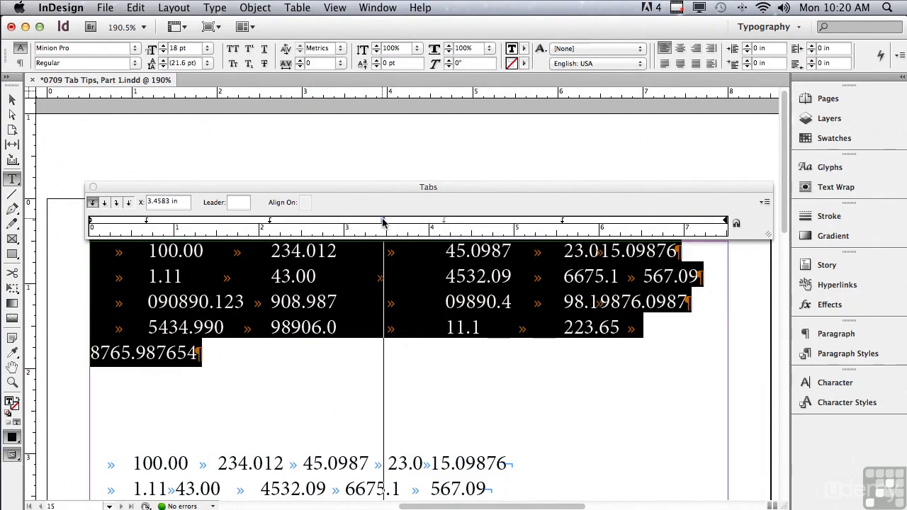
pyautogui.moveTo(383, 223); pyautogui.dragTo(383, 222)
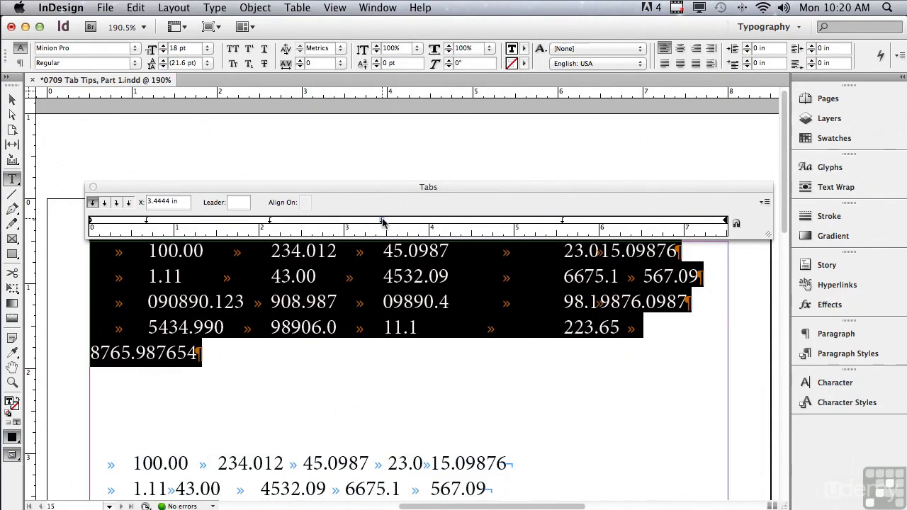
pyautogui.moveTo(562, 222); pyautogui.dragTo(503, 222)
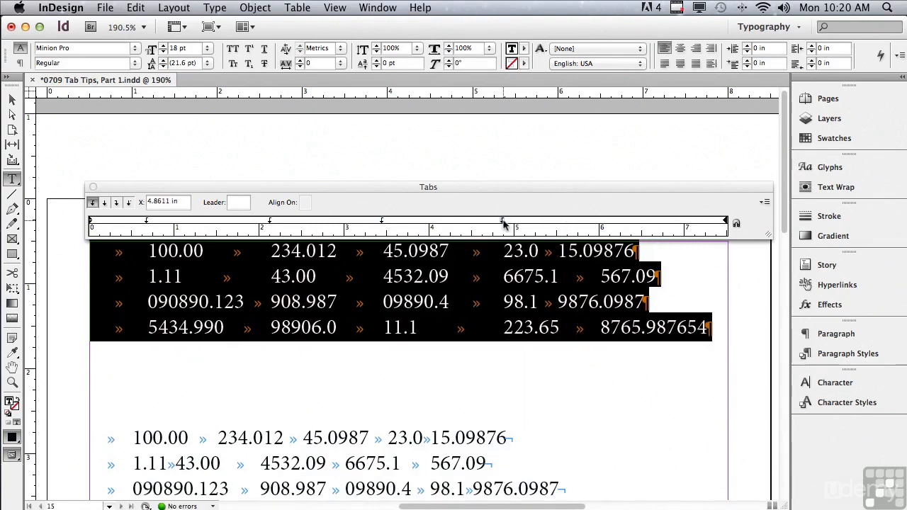
# Add a fifth left-justified tab stop at about 6.15 in for the last column of numbers.
pyautogui.click(616, 222)
pyautogui.moveTo(613, 223); pyautogui.dragTo(611, 222)
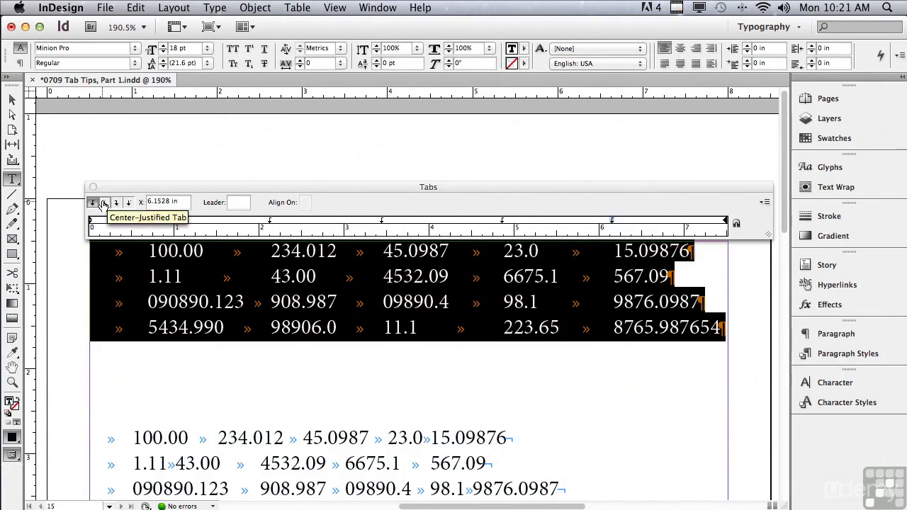
# Try the second tab stop as center-justified at about 2.47 in and as right-justified at about 2.89 in.
pyautogui.click(270, 222)
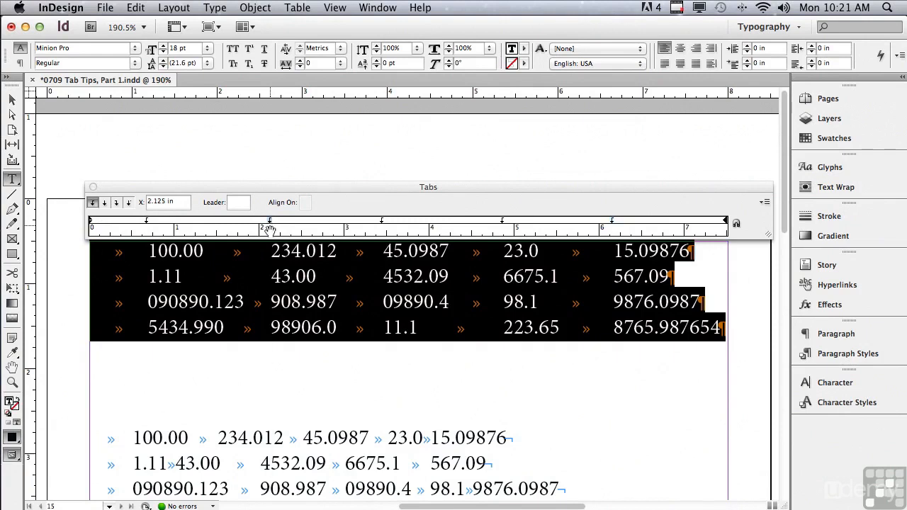
pyautogui.moveTo(270, 223); pyautogui.dragTo(300, 222)
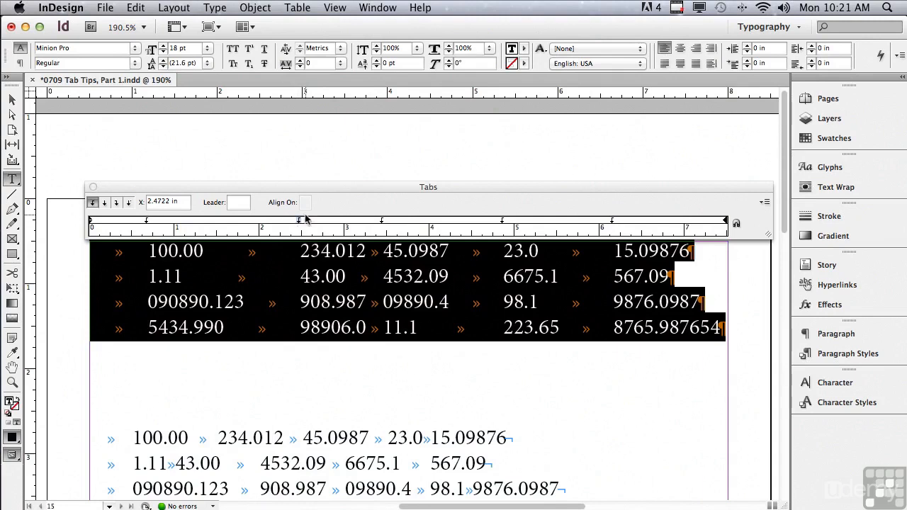
pyautogui.click(105, 203)
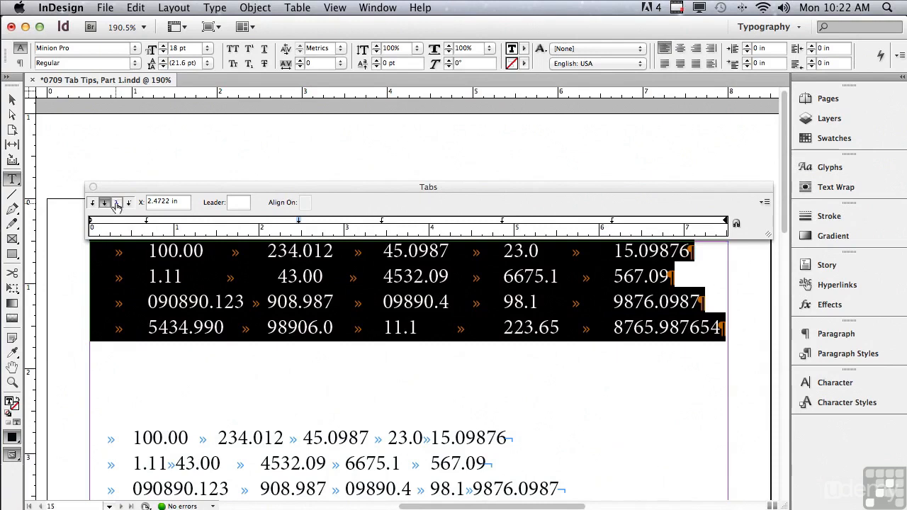
pyautogui.click(117, 204)
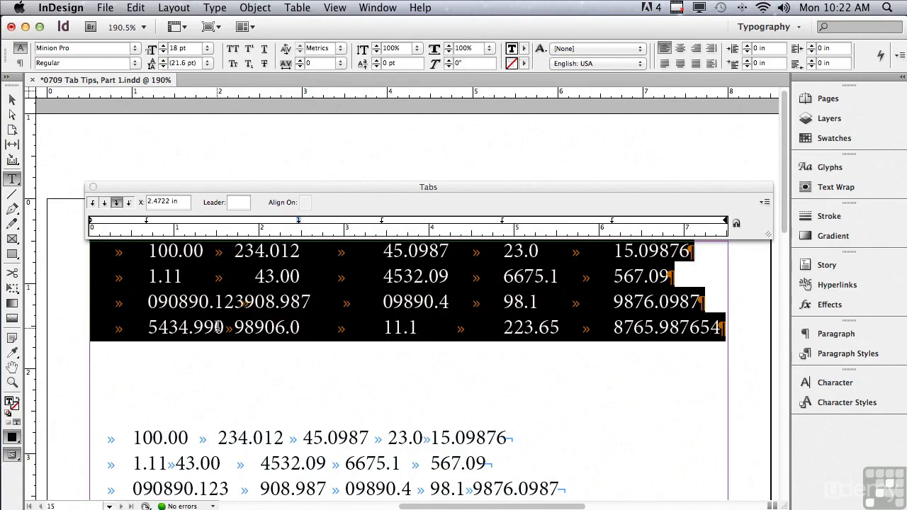
pyautogui.moveTo(300, 224); pyautogui.dragTo(336, 225)
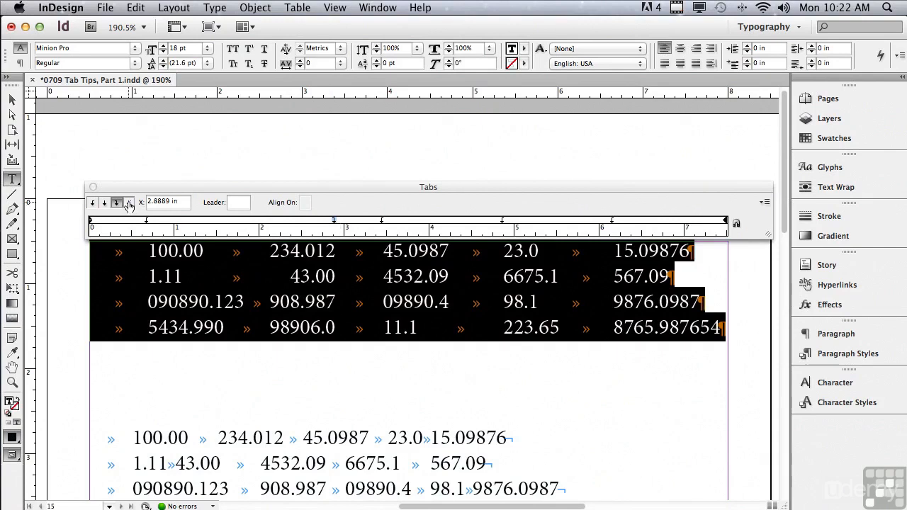
# Make the second tab stop a decimal tab at about 2.68 in that aligns on the character 0.
pyautogui.click(129, 204)
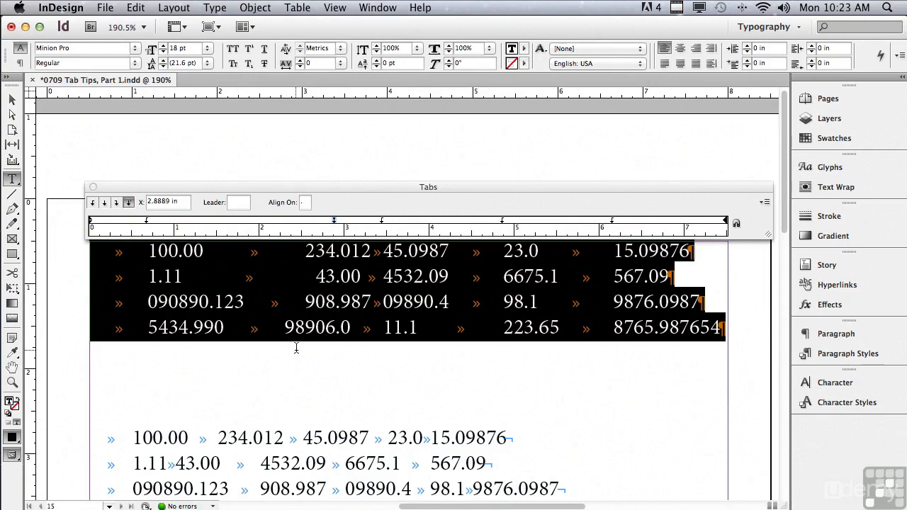
pyautogui.moveTo(336, 224); pyautogui.dragTo(318, 223)
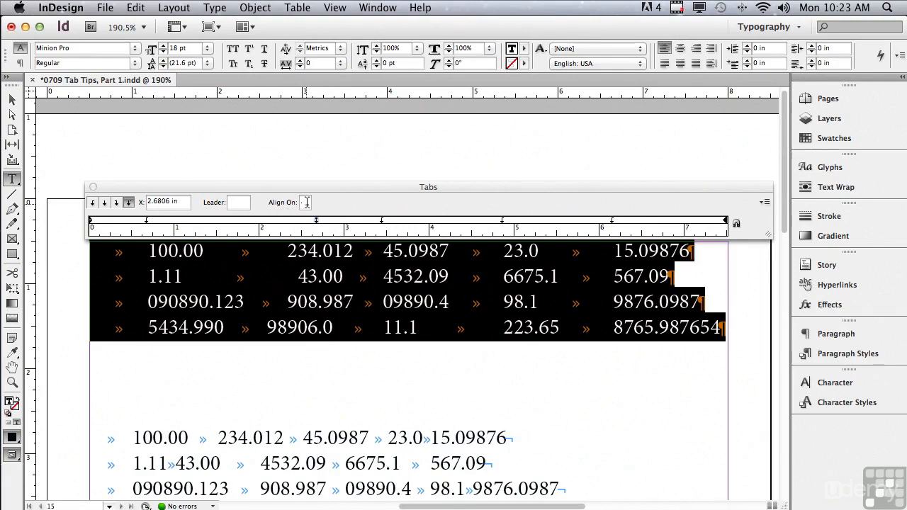
pyautogui.click(305, 203)
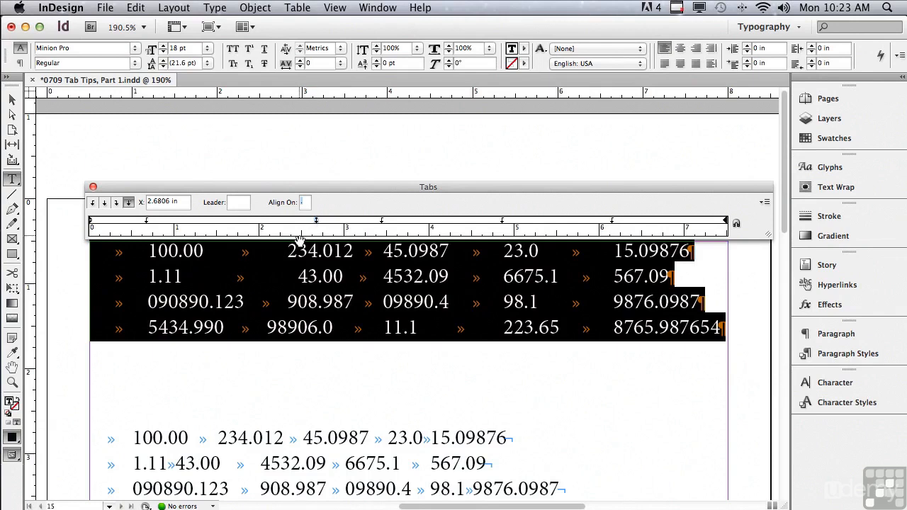
pyautogui.write('0')
pyautogui.press('Return')
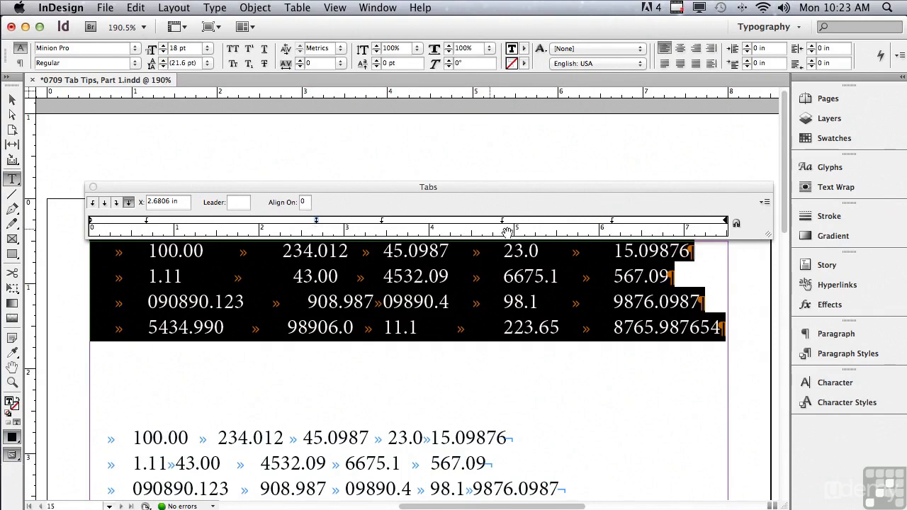
pyautogui.click(763, 203)
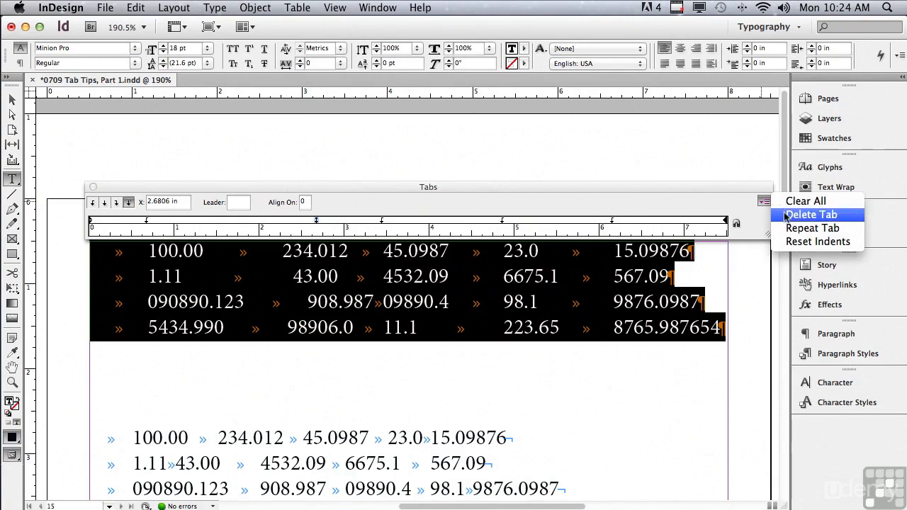
pyautogui.click(707, 204)
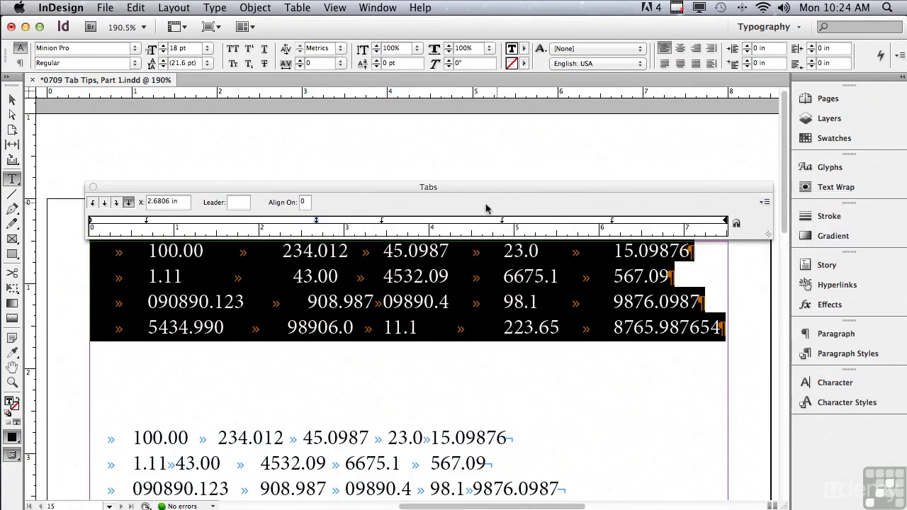
pyautogui.moveTo(318, 224)
pyautogui.mouseDown()
pyautogui.moveTo(319, 207)
pyautogui.moveTo(309, 233)
pyautogui.mouseUp()
pyautogui.moveTo(319, 223); pyautogui.dragTo(317, 222)
pyautogui.click(763, 204)
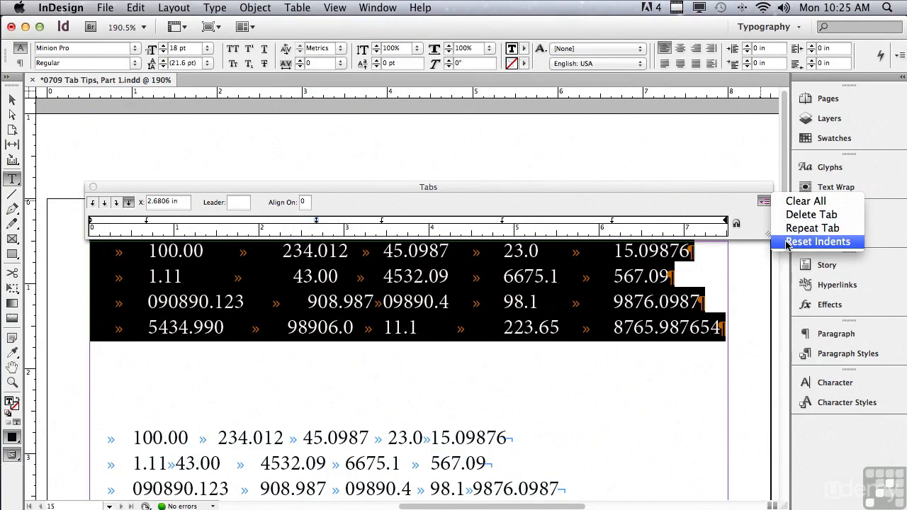
pyautogui.click(233, 187)
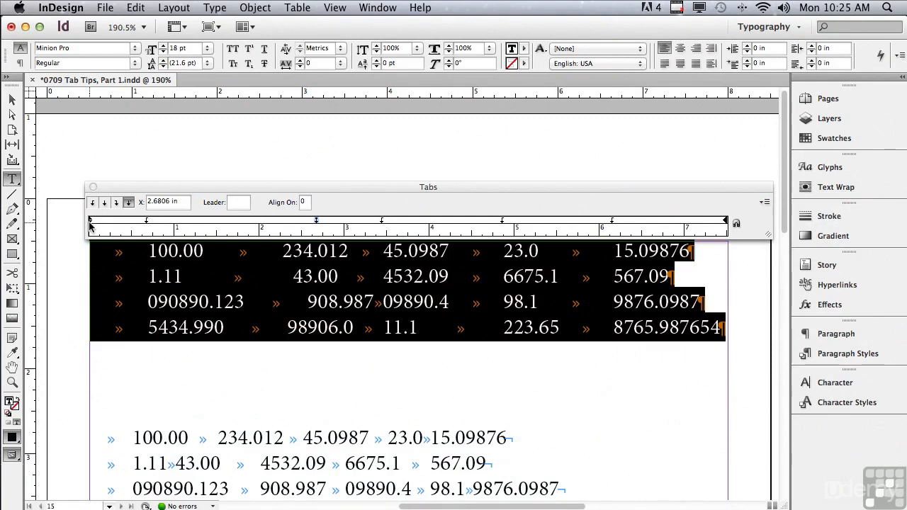
# Try a 0.2639 in left indent with a -0.2639 in first-line indent on the first block, and reset the indents.
pyautogui.moveTo(91, 223); pyautogui.dragTo(112, 224)
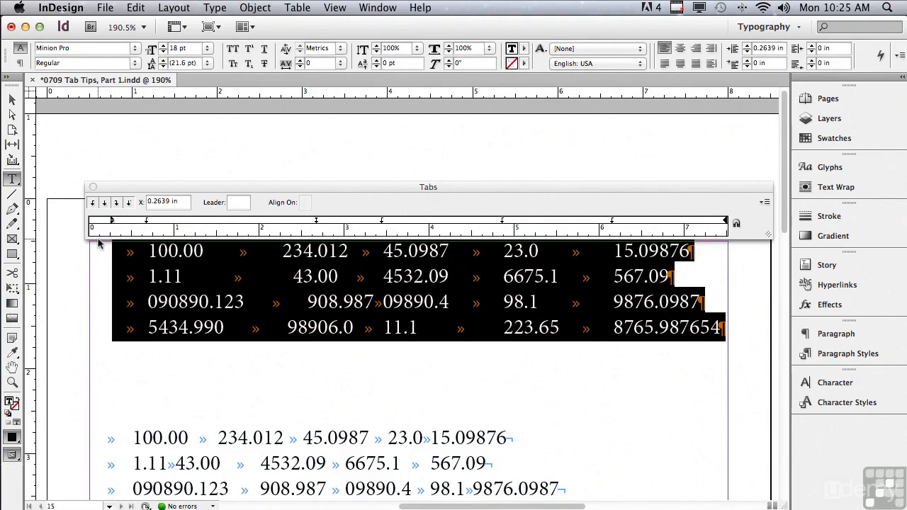
pyautogui.moveTo(112, 222); pyautogui.dragTo(90, 222)
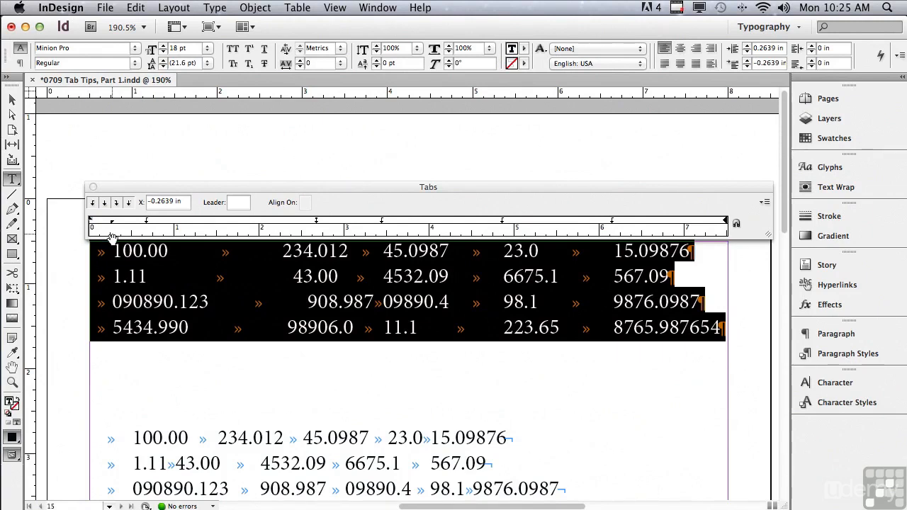
pyautogui.click(764, 205)
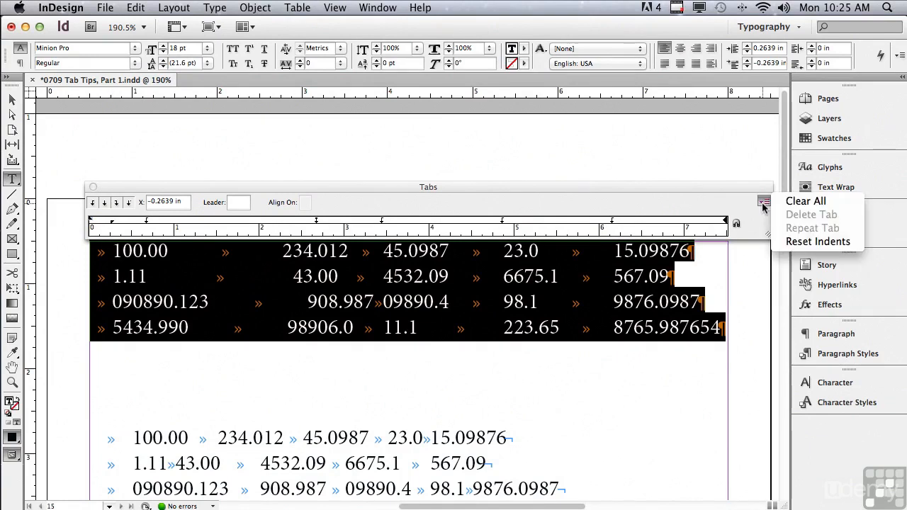
pyautogui.click(783, 241)
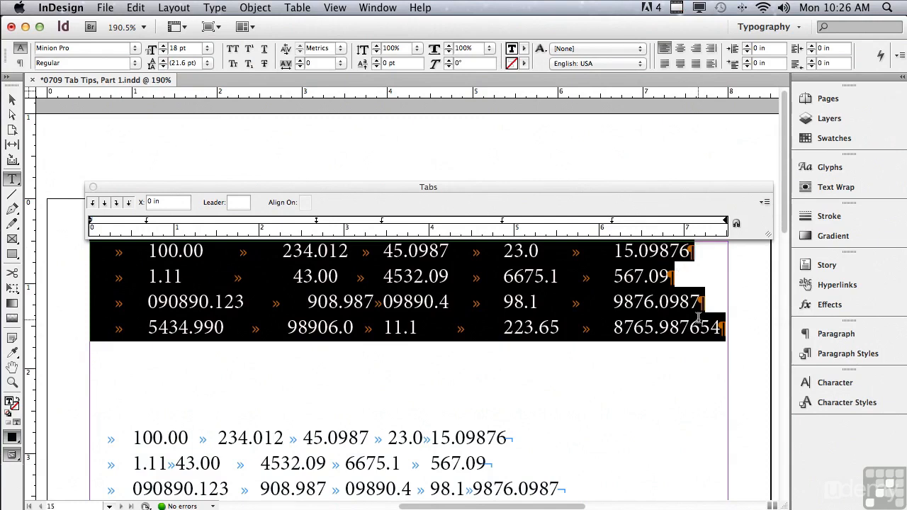
pyautogui.click(426, 276)
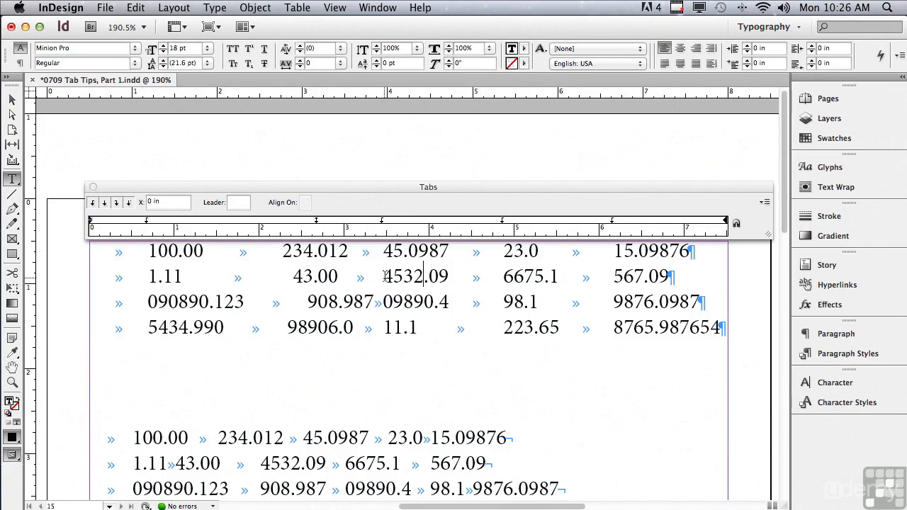